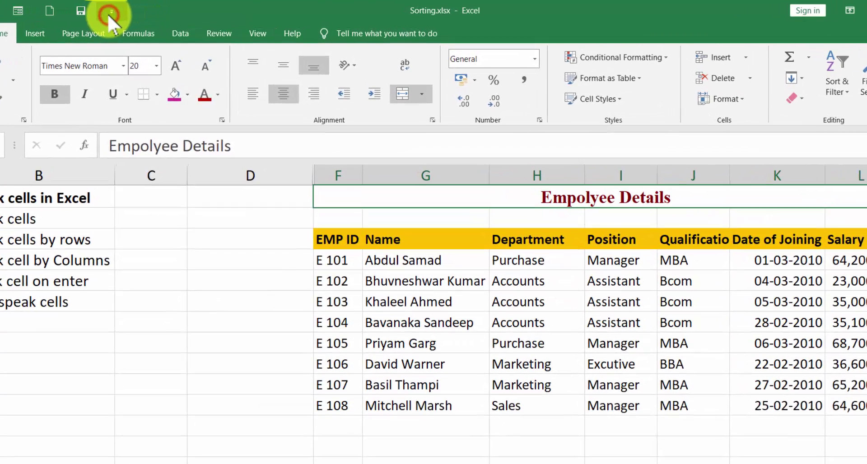
Open the Quick Access Toolbar customization options and list All Commands as the available commands
left_click(149, 10)
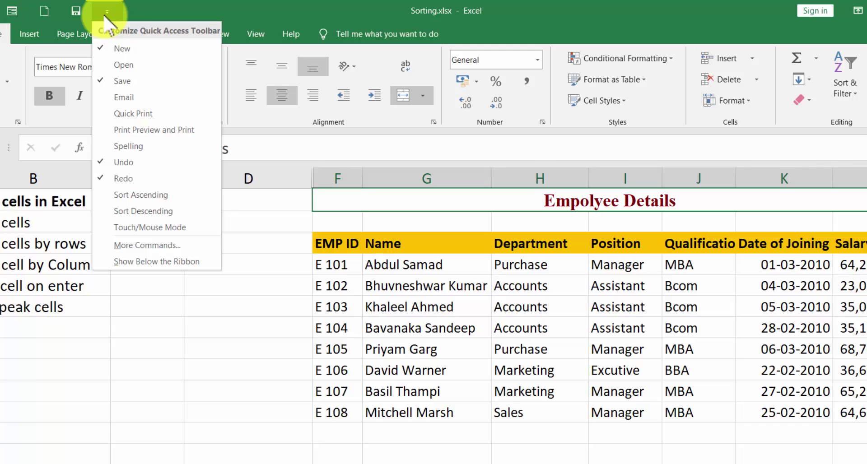
left_click(160, 245)
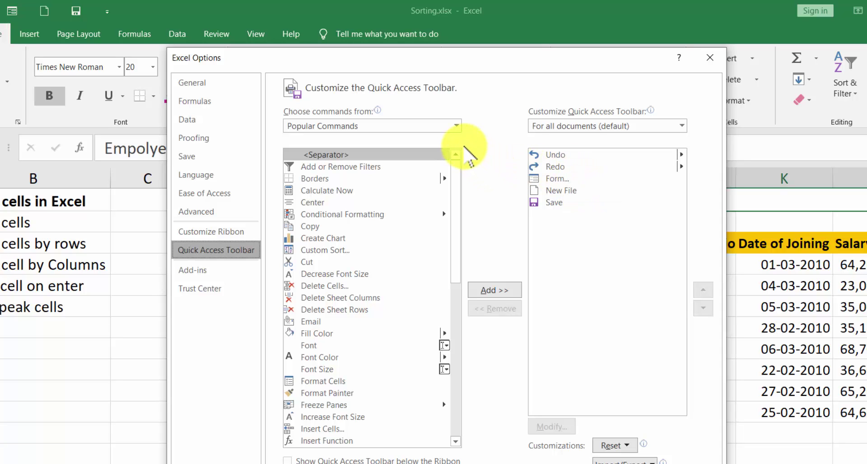
left_click(457, 126)
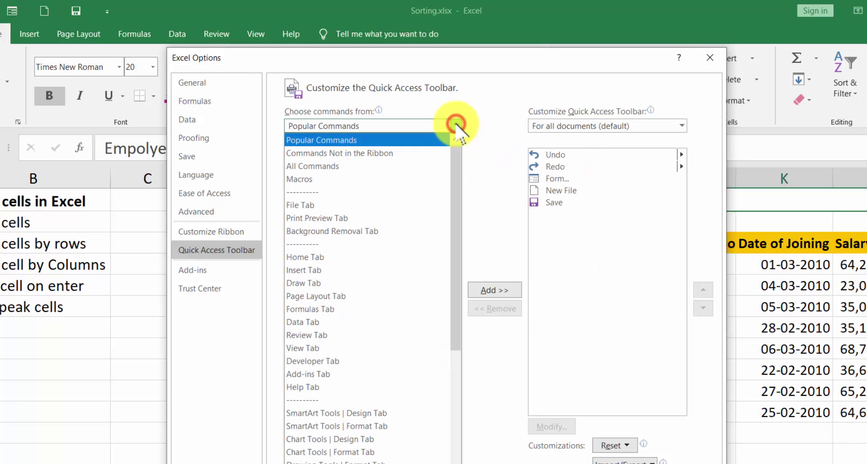
left_click(420, 166)
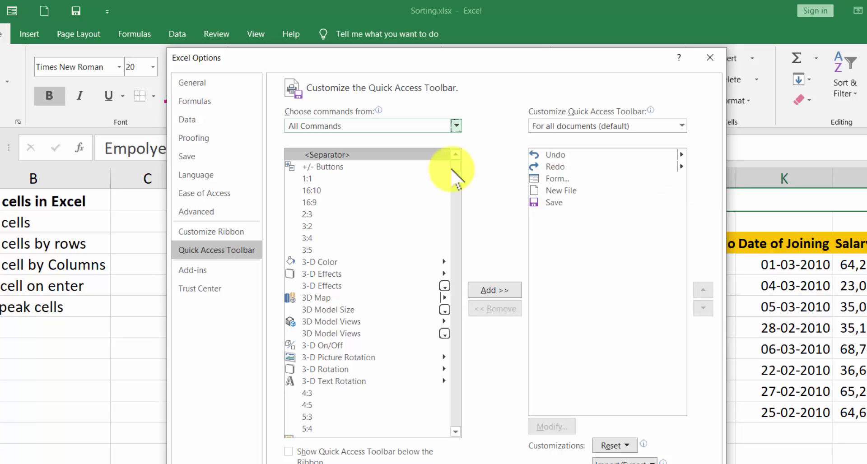
Add Speak Cells, Stop Speaking Cells, Speak Cells by Columns, Speak Cells by Rows and Speak Cells on Enter to the Quick Access Toolbar
left_click_drag(455, 168, 456, 391)
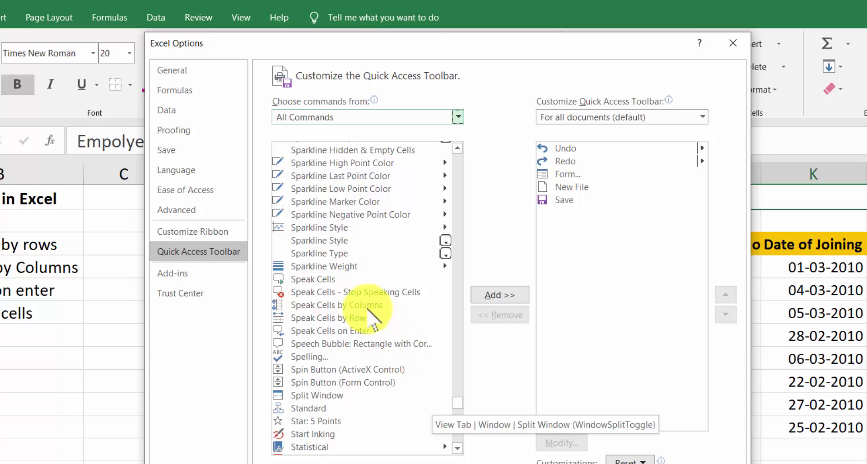
left_click(330, 279)
left_click(496, 295)
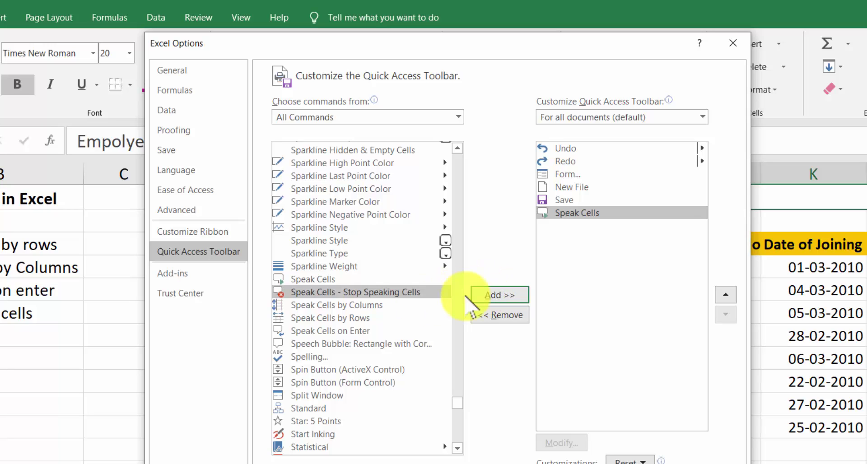
left_click(475, 296)
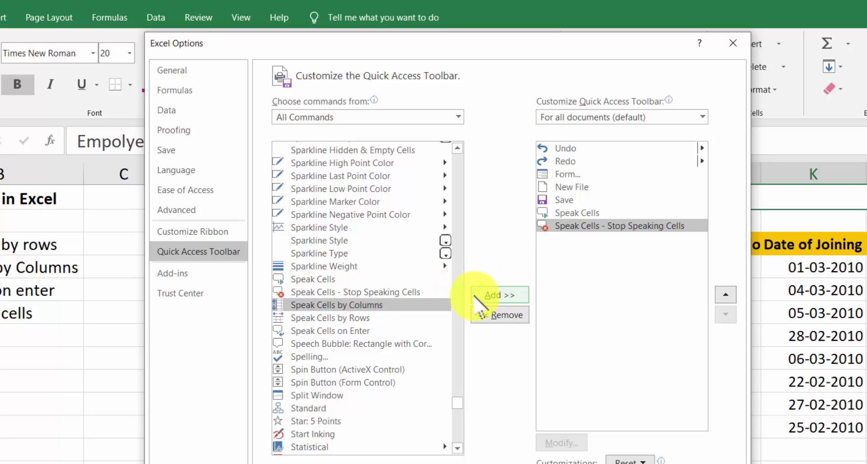
left_click(475, 296)
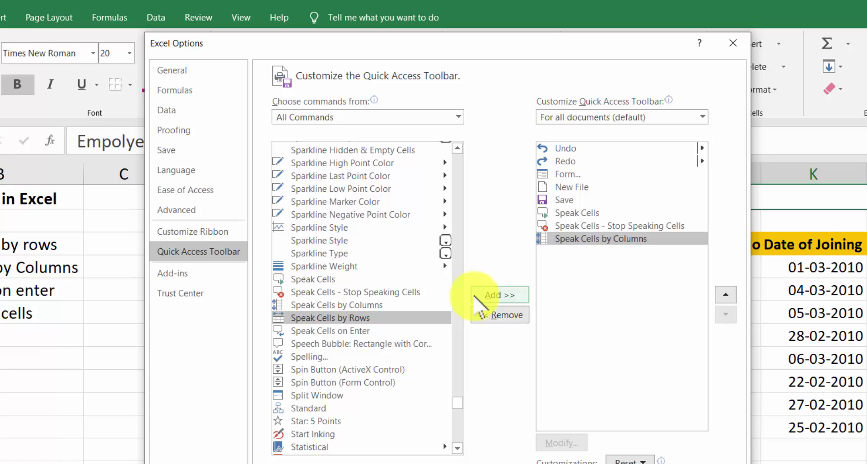
left_click(481, 297)
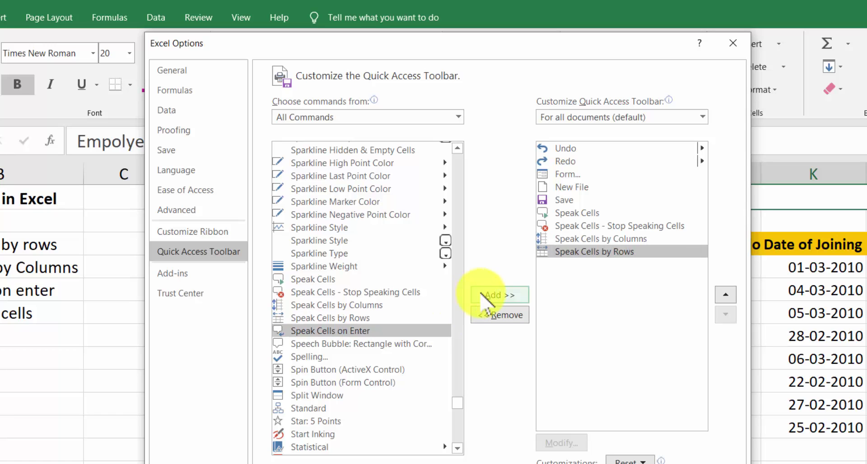
left_click(484, 296)
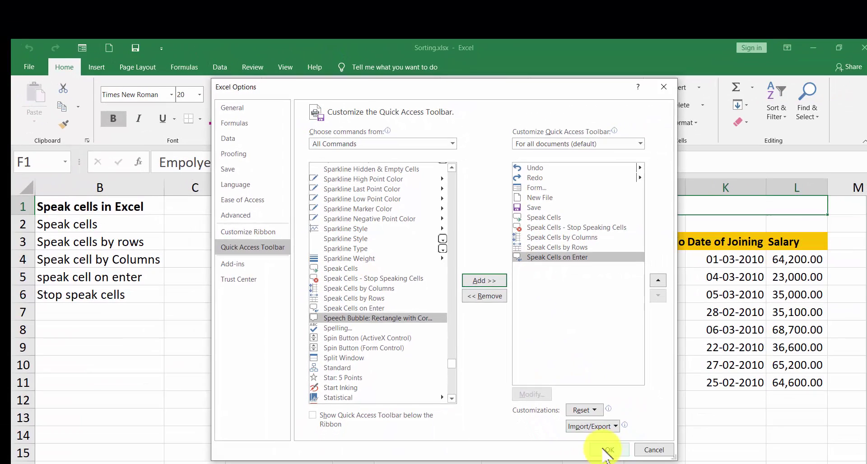
left_click(605, 450)
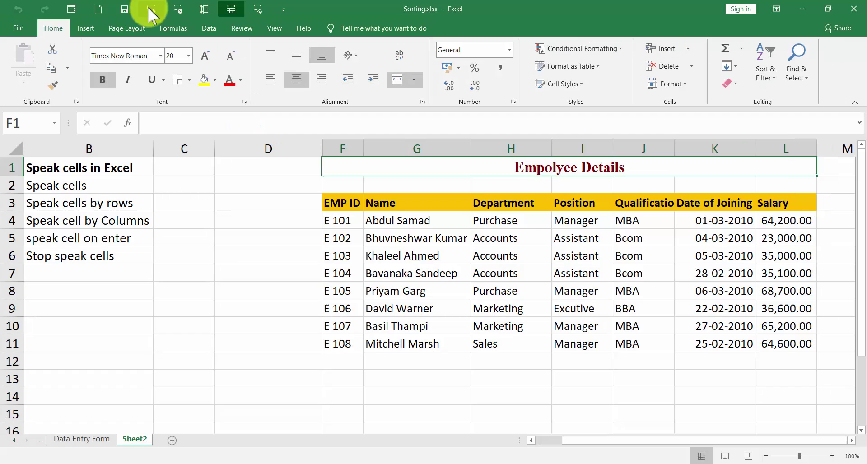
Have the merged "Empolyee Details" title cell read aloud with Speak Cells
left_click(160, 48)
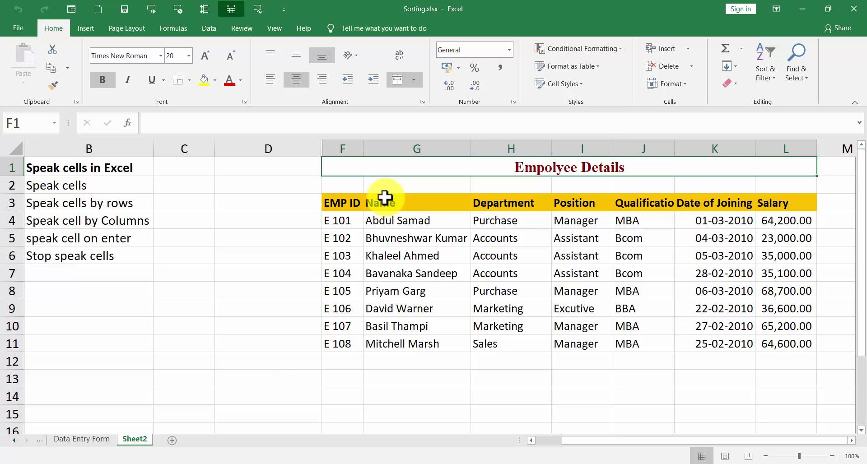
left_click(152, 9)
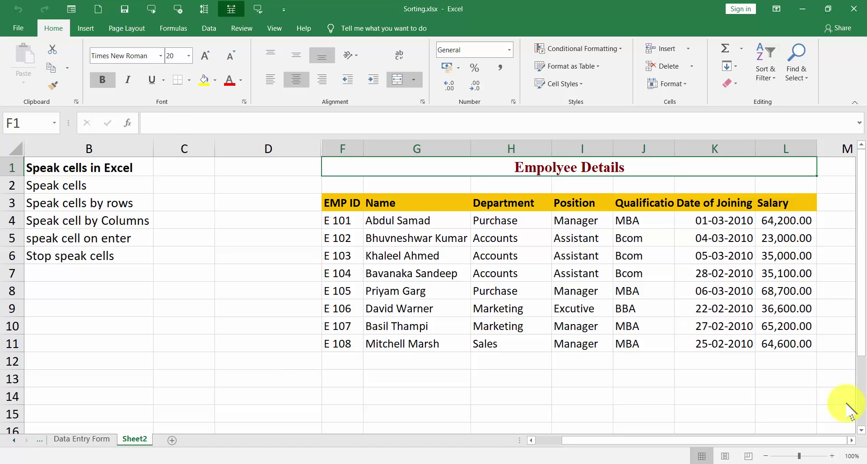
left_click(153, 11)
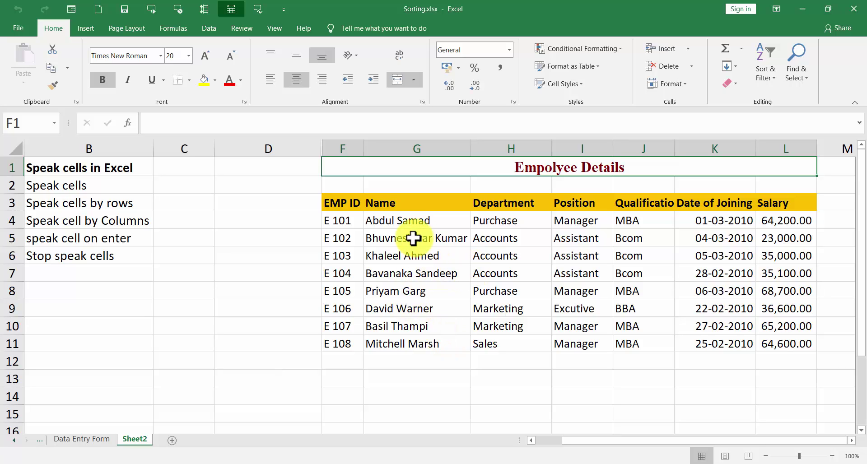
Have the employee table read aloud by rows starting from the EMP ID header in F3, and stop the speech partway
left_click(348, 204)
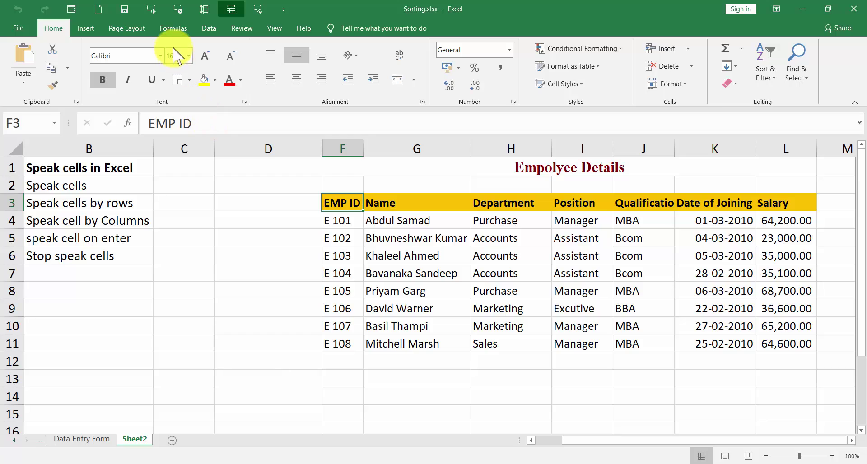
left_click(151, 9)
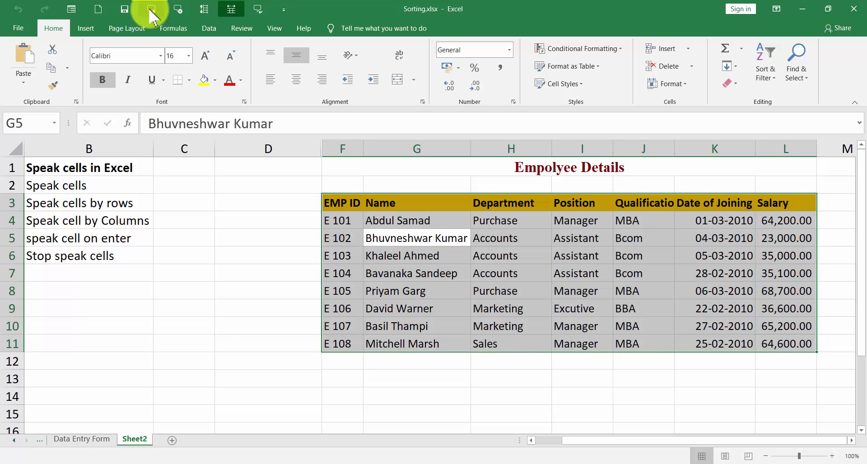
left_click(203, 9)
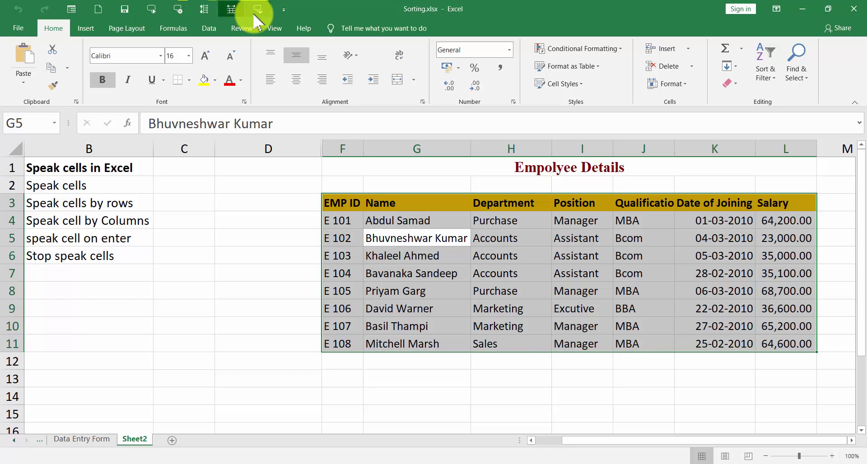
left_click(184, 13)
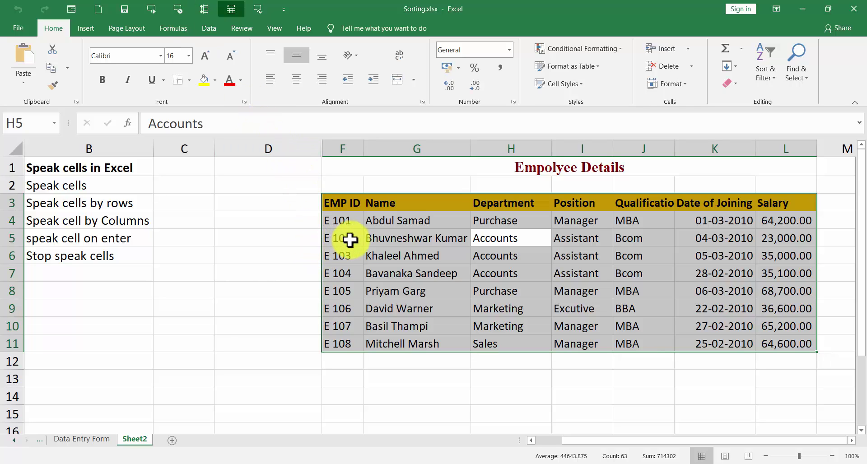
Switch the reading order to Speak Cells by Columns, read the employee table aloud from cell F3, and stop the speech partway
left_click(347, 204)
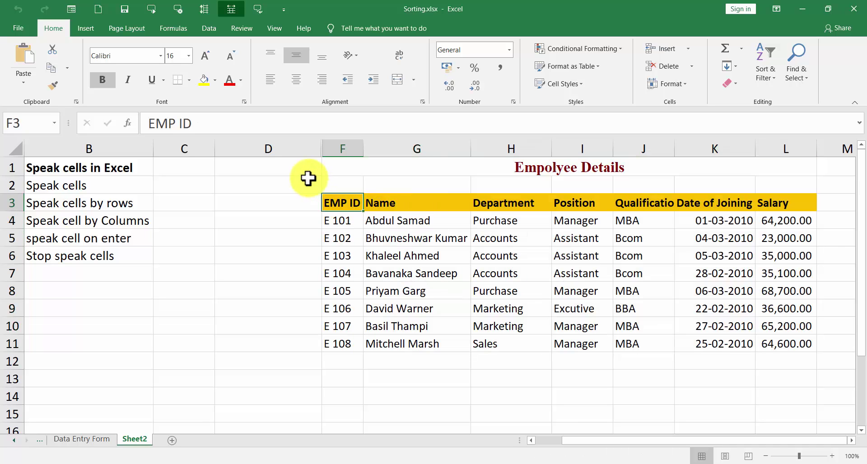
left_click(205, 10)
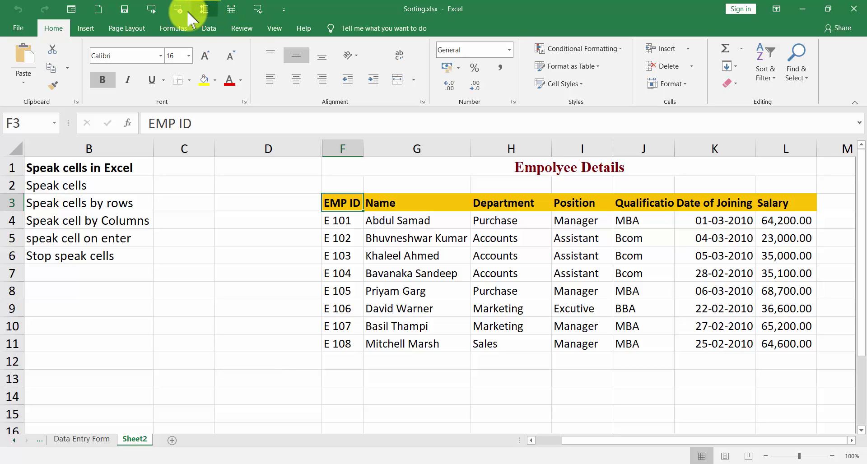
left_click(152, 10)
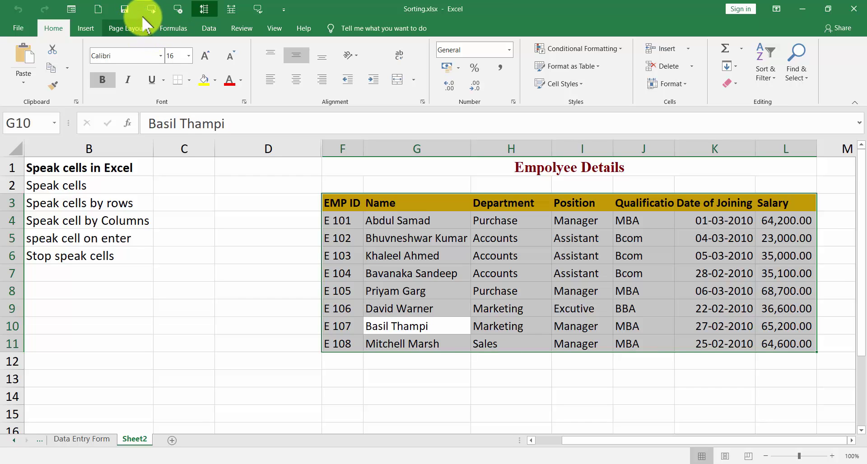
left_click(178, 12)
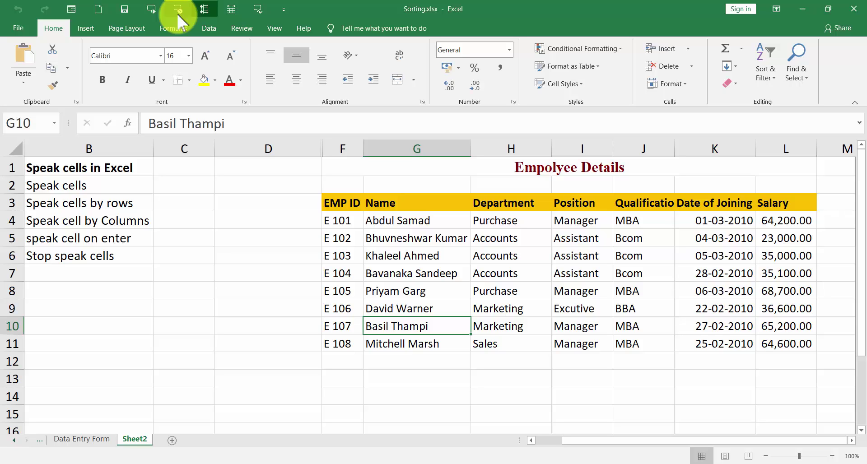
Enter the text "Welcome" in cell C13
left_click(187, 371)
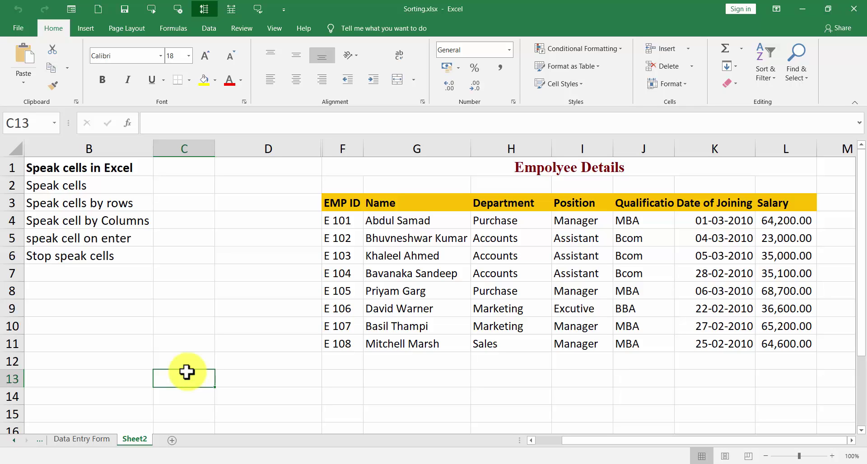
type("Welco")
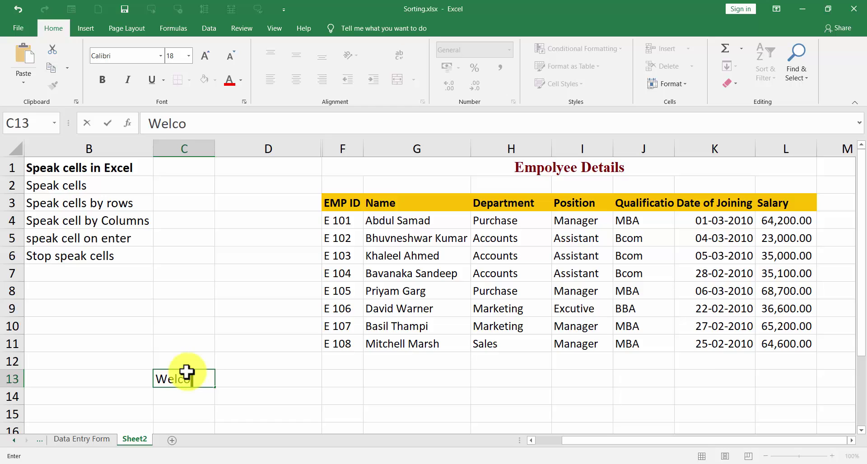
type("me")
key("Return")
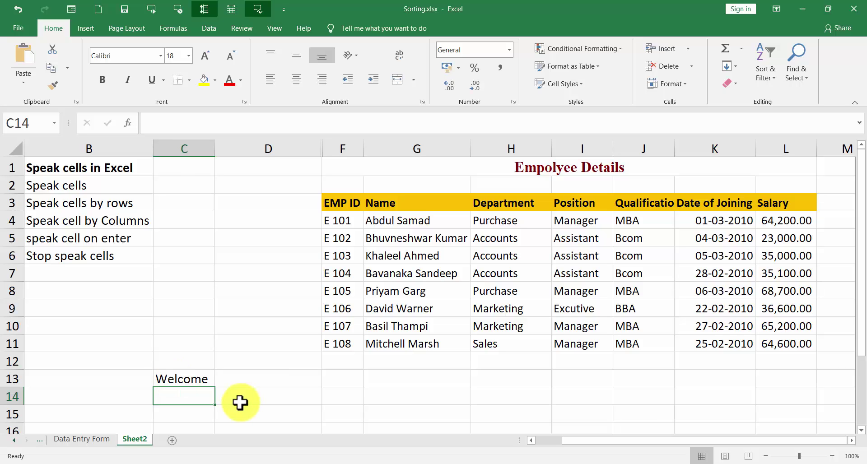
Enter "Excel Tutorial" in cell C14 with Speak Cells on Enter active, so the entry is read aloud
type("Ex")
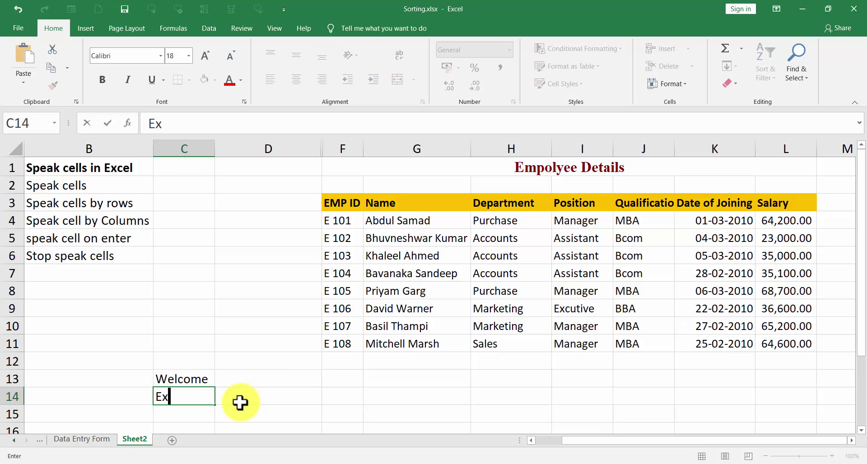
type("cel Tutor")
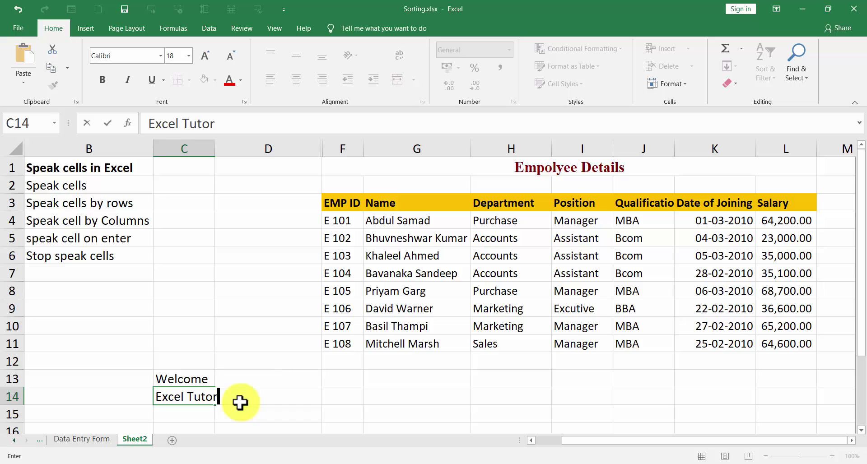
type("ial")
key("Return")
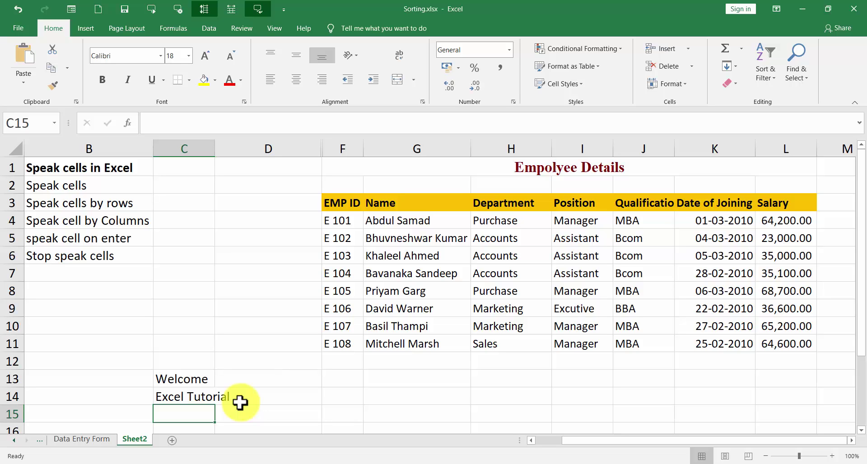